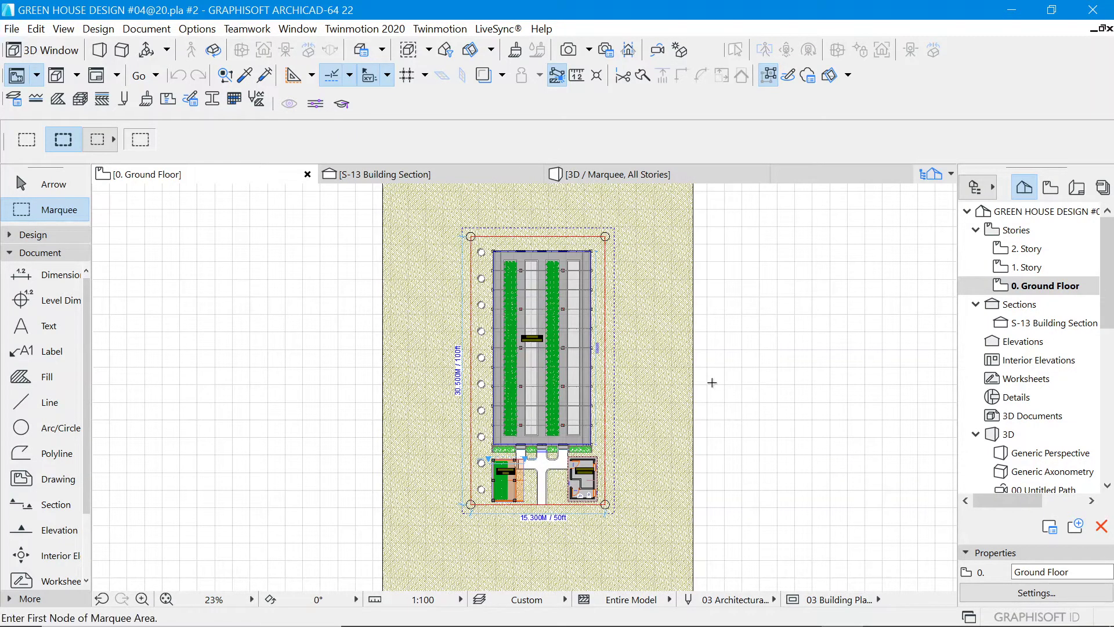
scroll(577, 402, "up", 3)
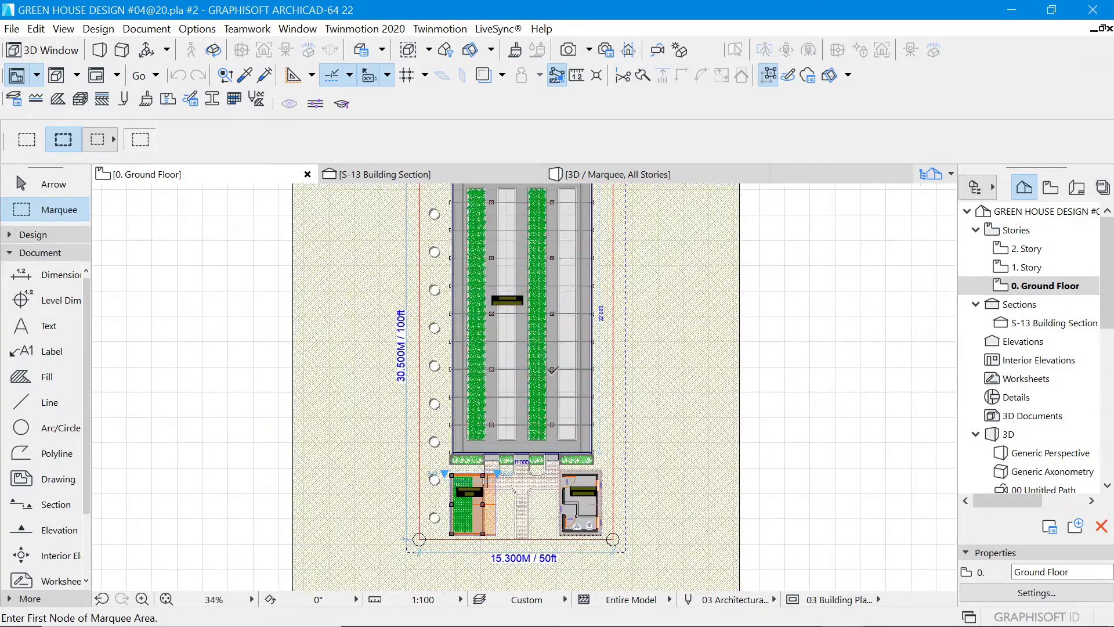
scroll(523, 447, "down", 2)
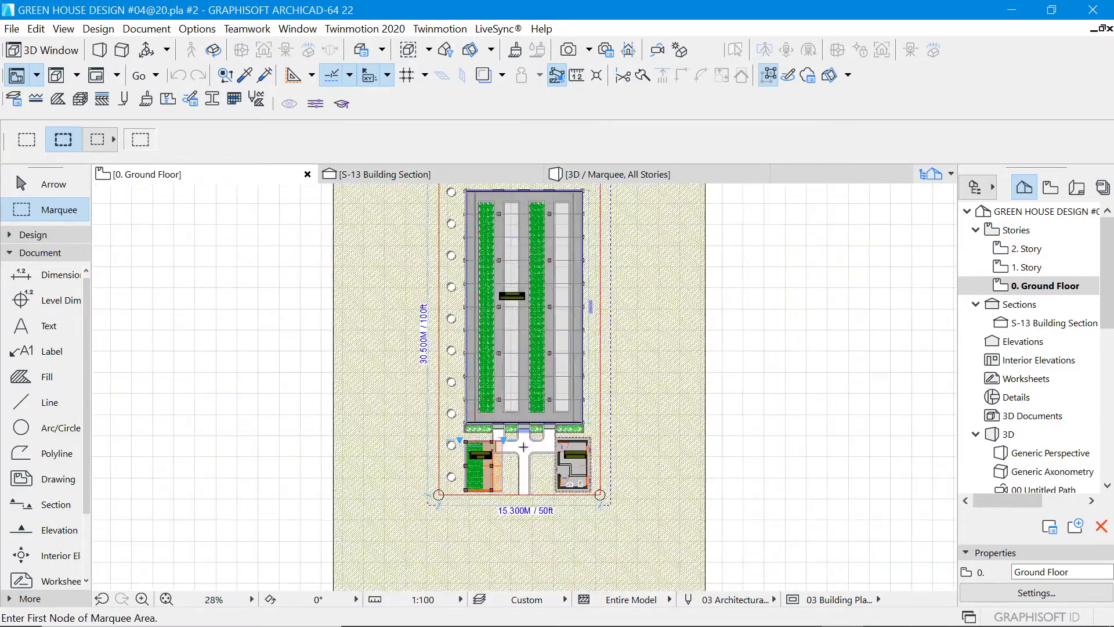
scroll(523, 447, "up", 4)
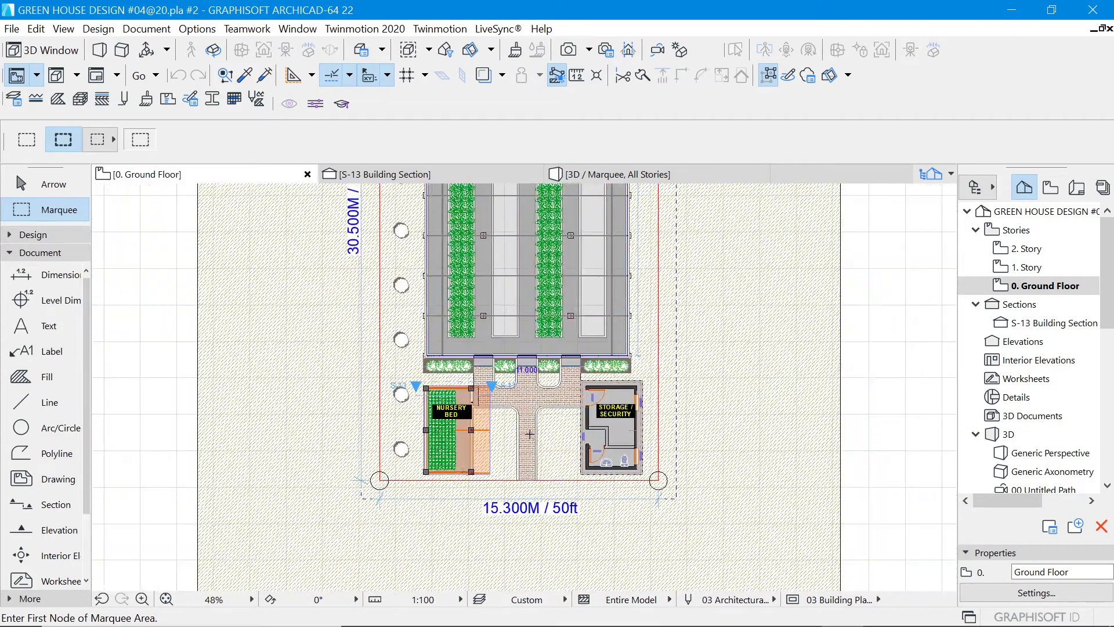
scroll(419, 462, "down", 4)
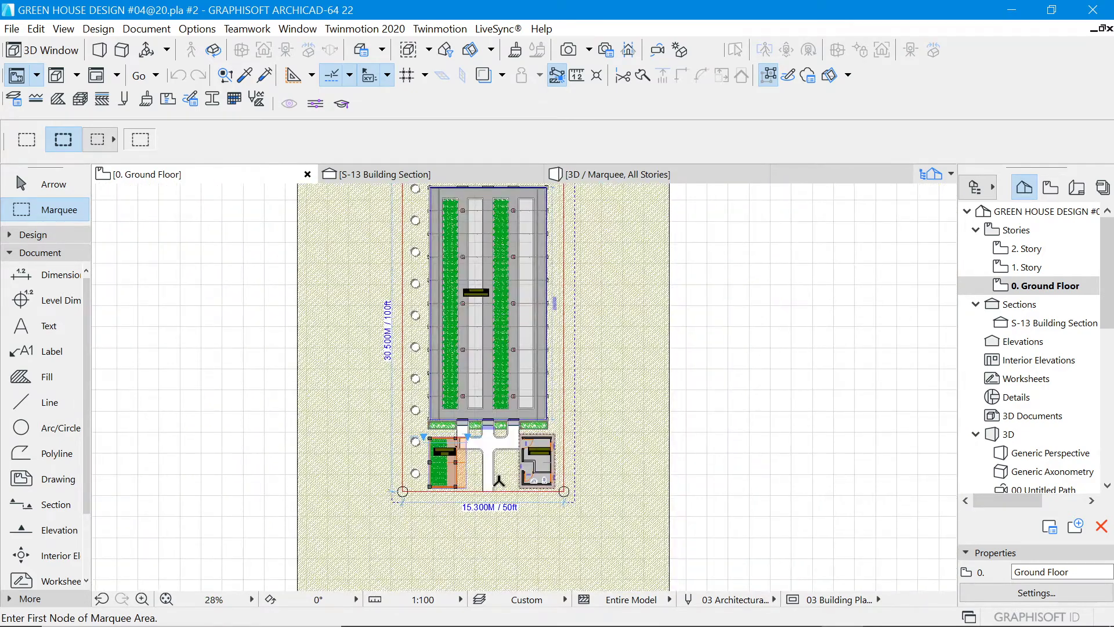
scroll(498, 481, "down", 3)
scroll(473, 516, "up", 6)
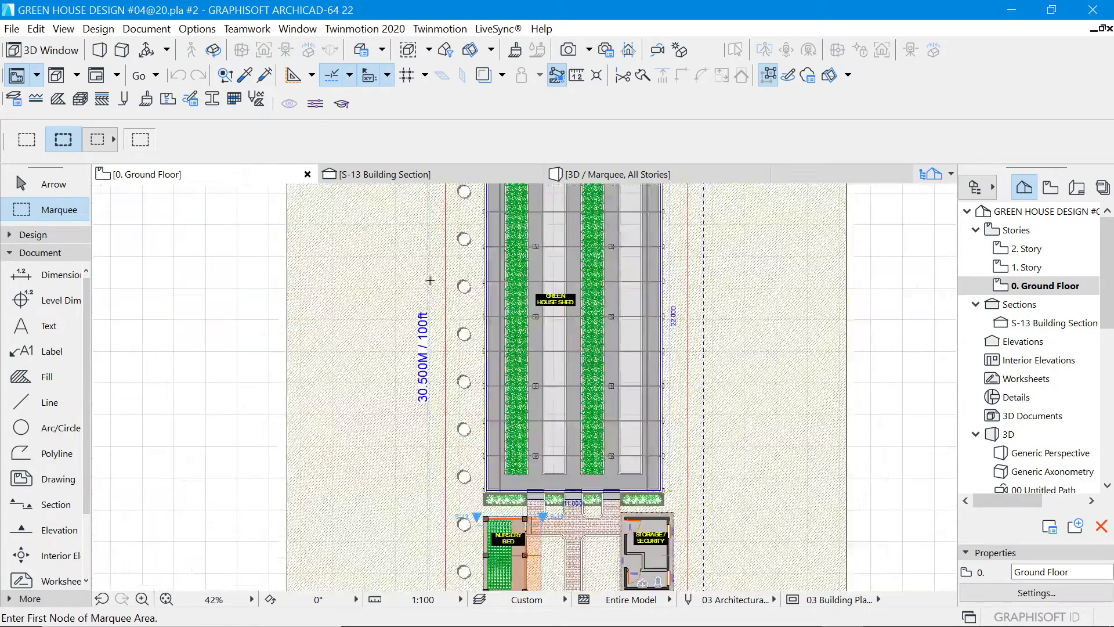
scroll(510, 512, "down", 5)
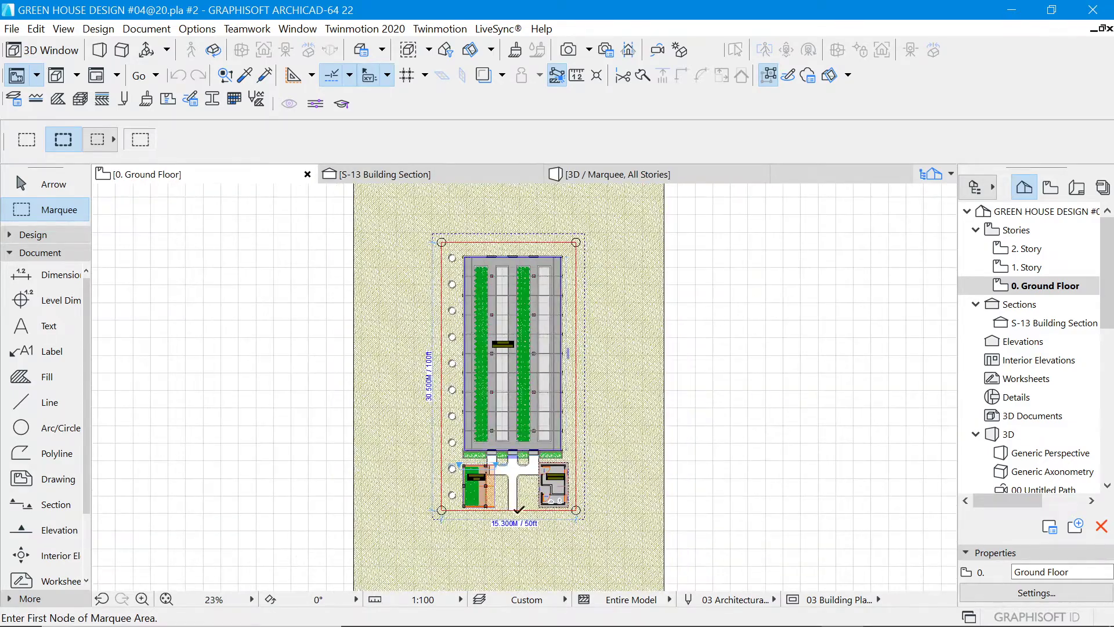
scroll(518, 509, "up", 8)
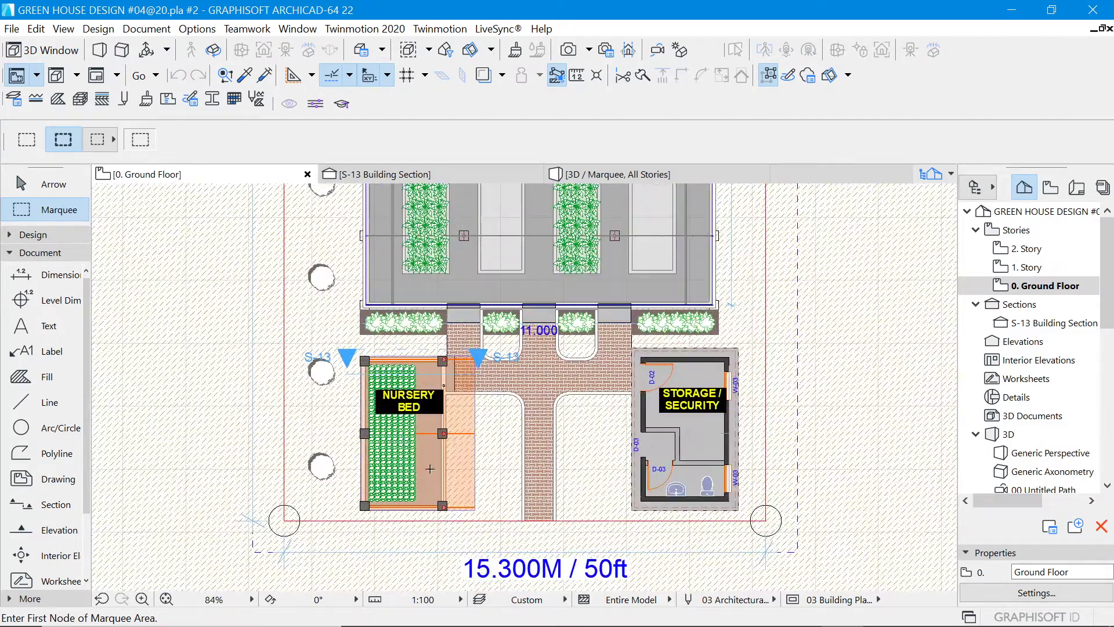
scroll(441, 499, "down", 3)
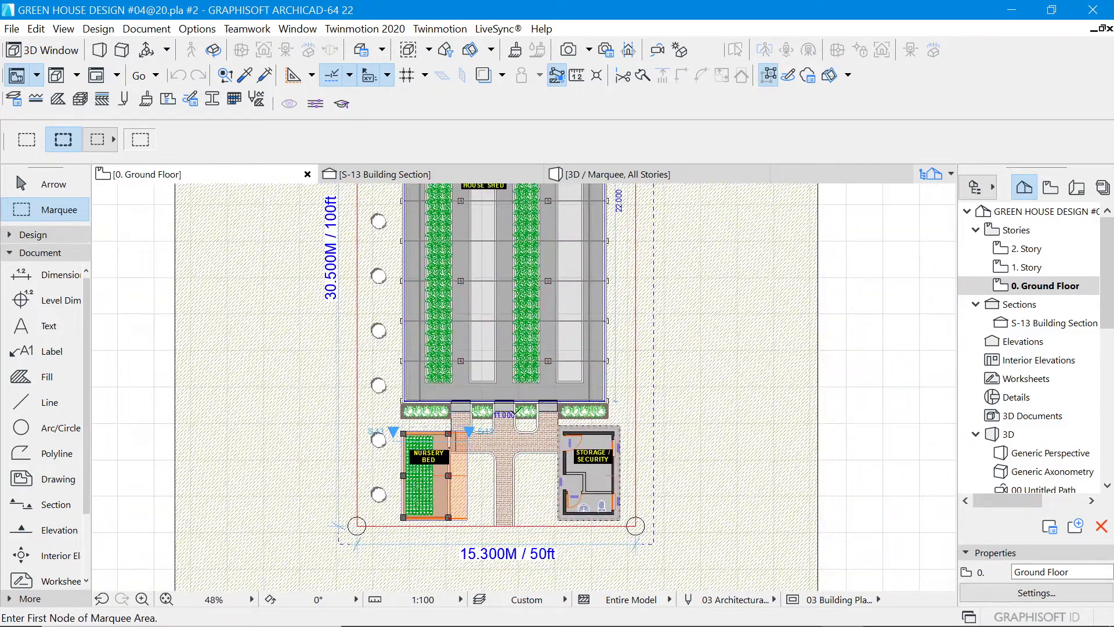
scroll(564, 464, "down", 2)
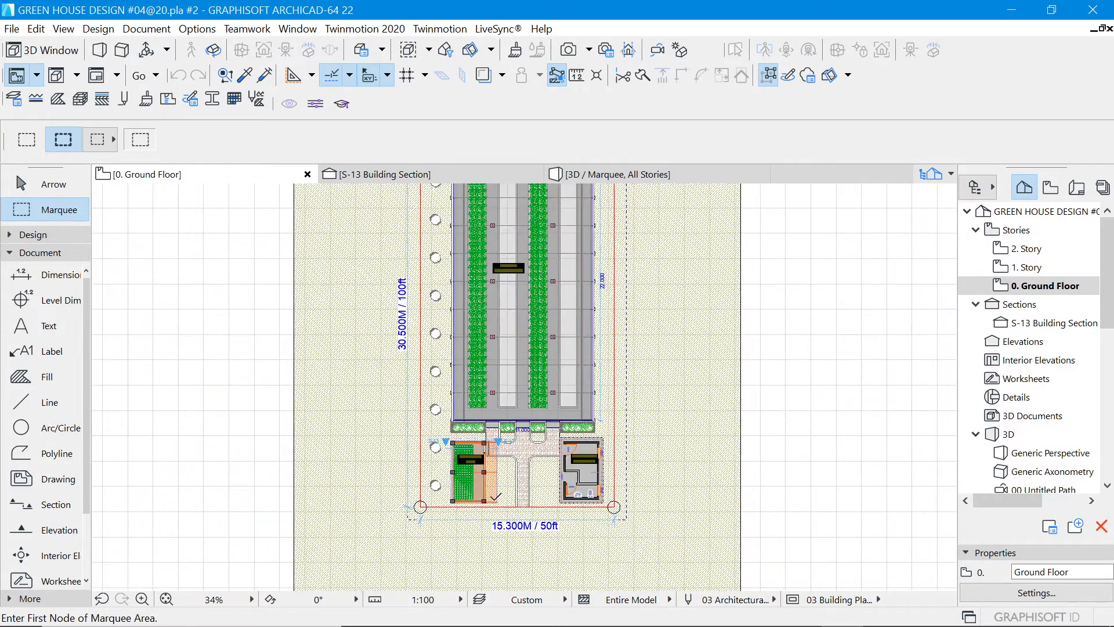
scroll(495, 496, "up", 5)
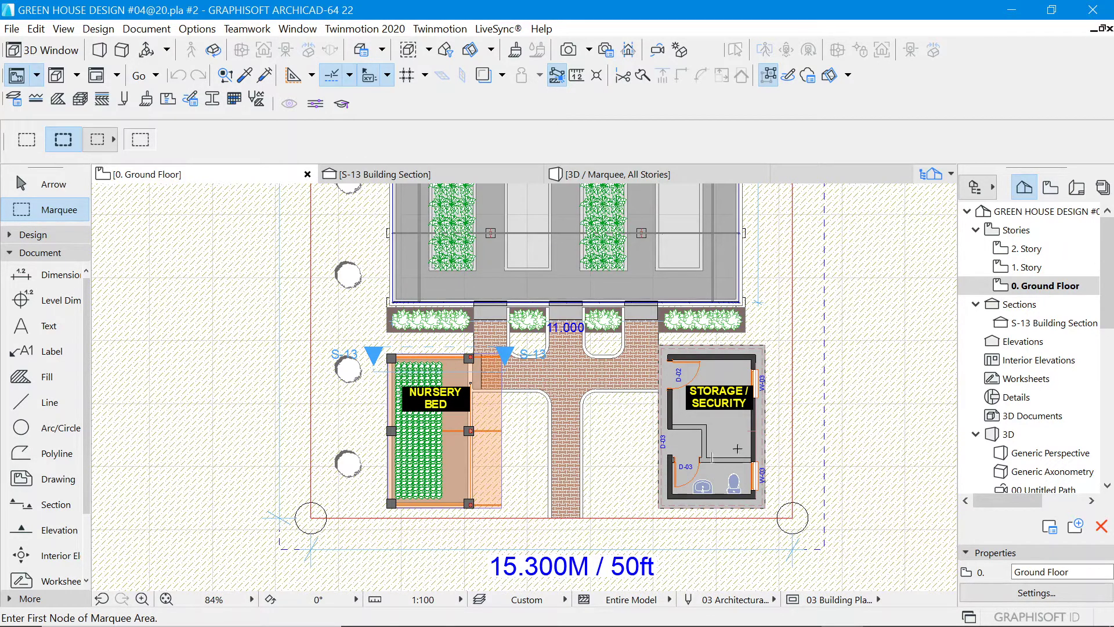
scroll(745, 464, "up", 2)
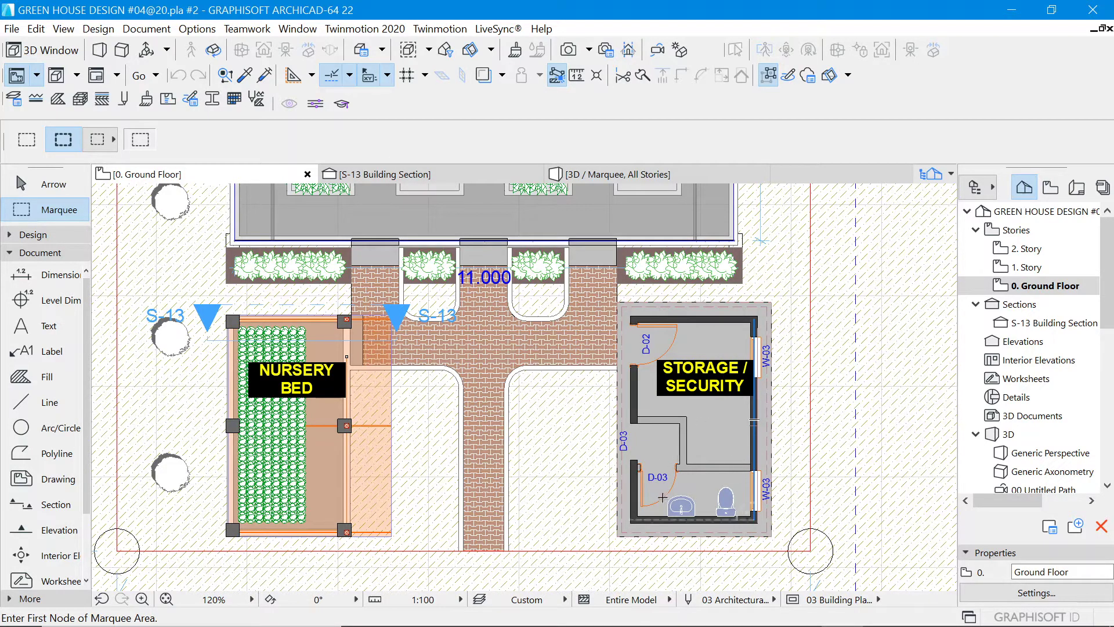
scroll(715, 485, "down", 5)
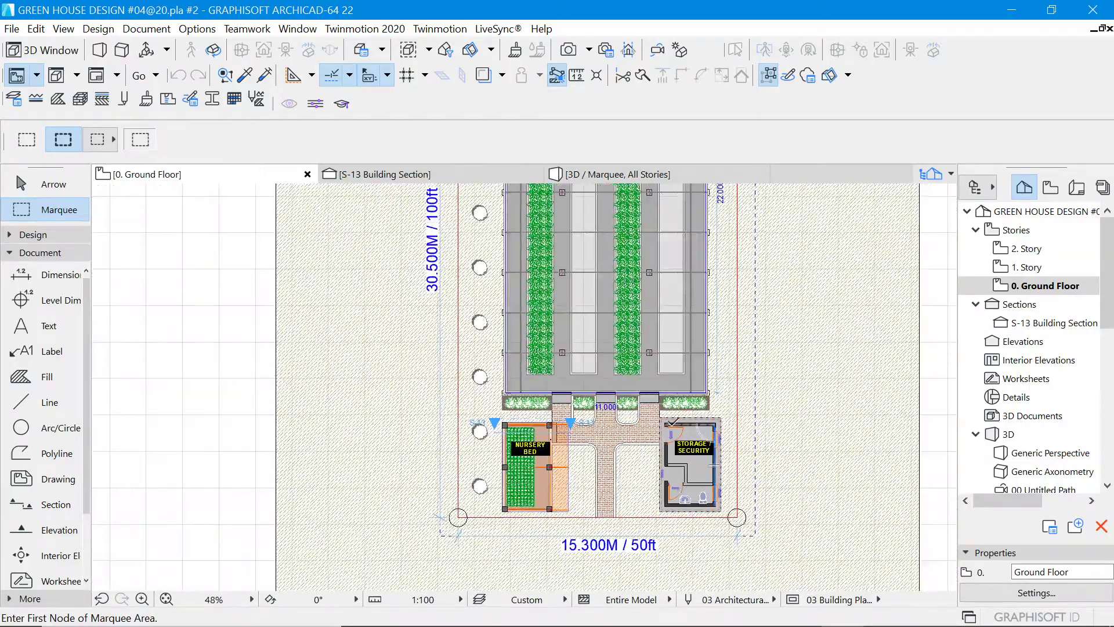
scroll(597, 325, "up", 2)
scroll(545, 356, "down", 3)
scroll(546, 356, "down", 3)
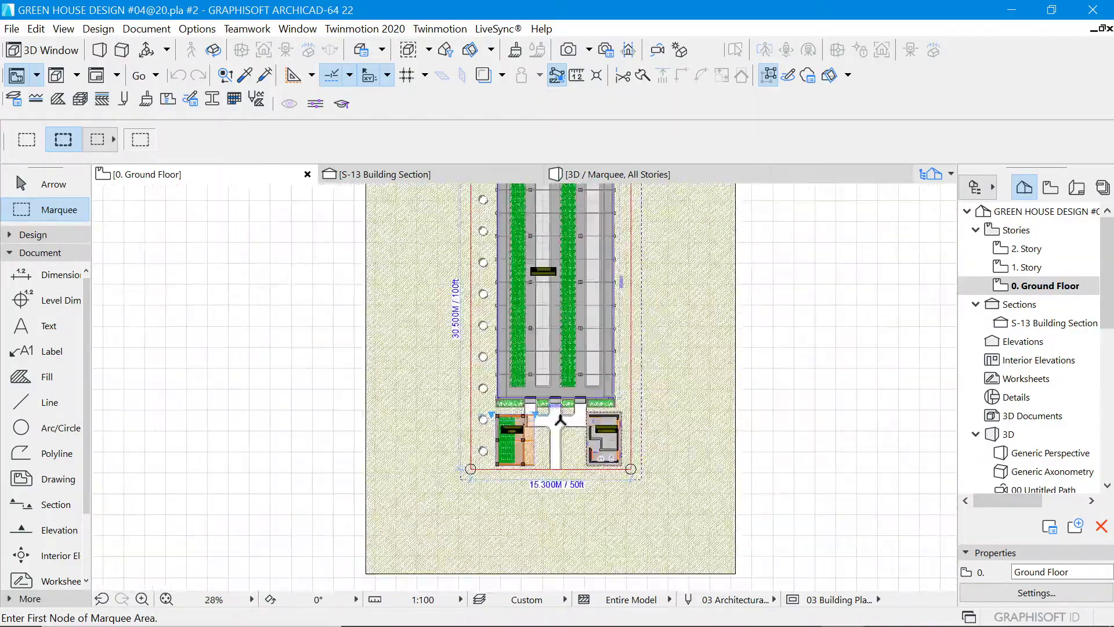
scroll(566, 311, "up", 2)
scroll(606, 332, "down", 2)
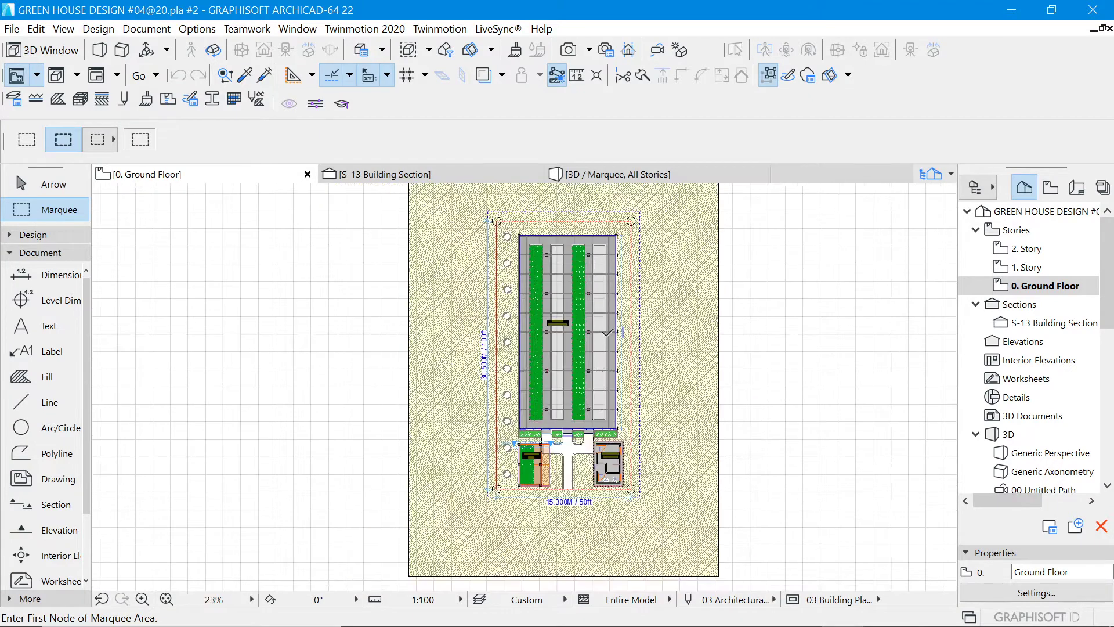
- Marquee the whole greenhouse site and show only that selection in the 3D window
left_click(464, 198)
left_click(662, 530)
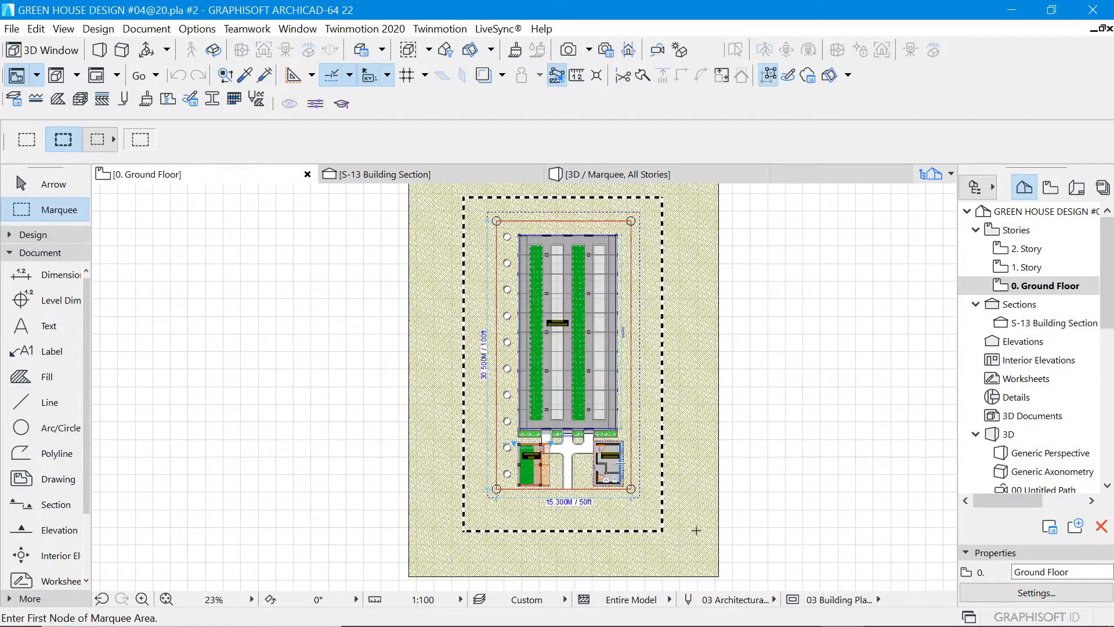
right_click(769, 435)
left_click(828, 348)
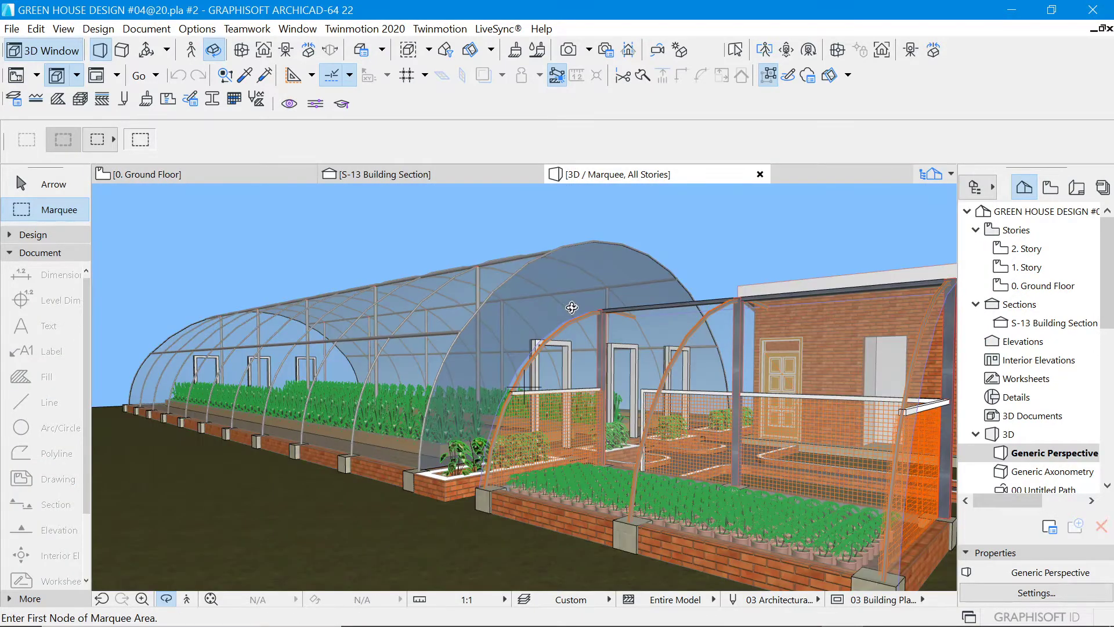
- Orbit past the nursery bed to an elevated view along the central path
left_click_drag(476, 296, 638, 435)
scroll(630, 449, "up", 5)
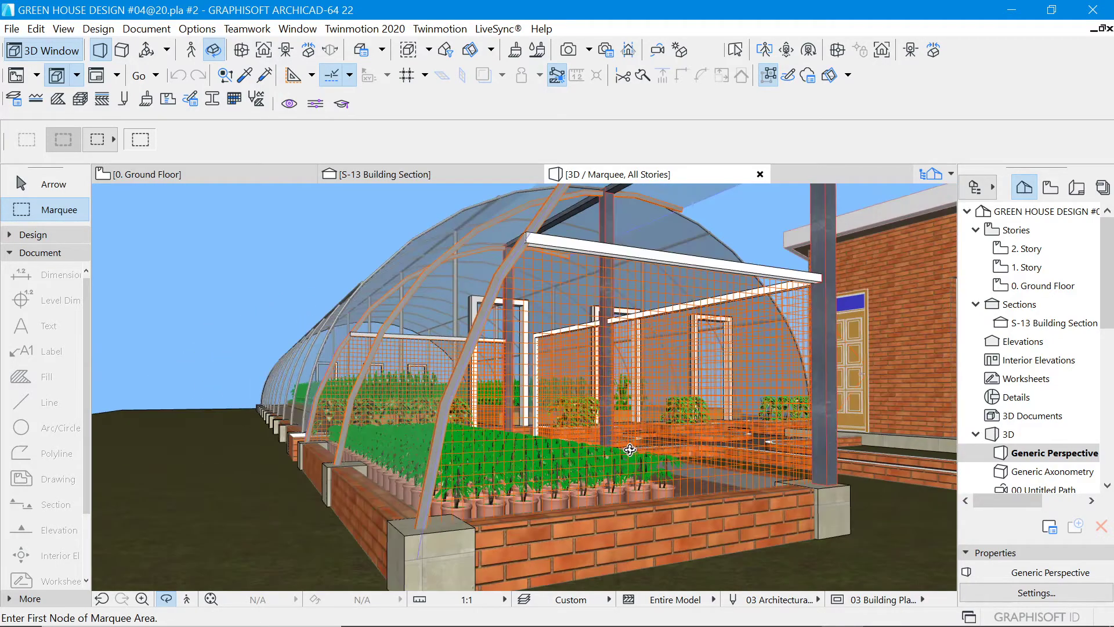
left_click_drag(464, 384, 535, 419)
scroll(321, 522, "up", 3)
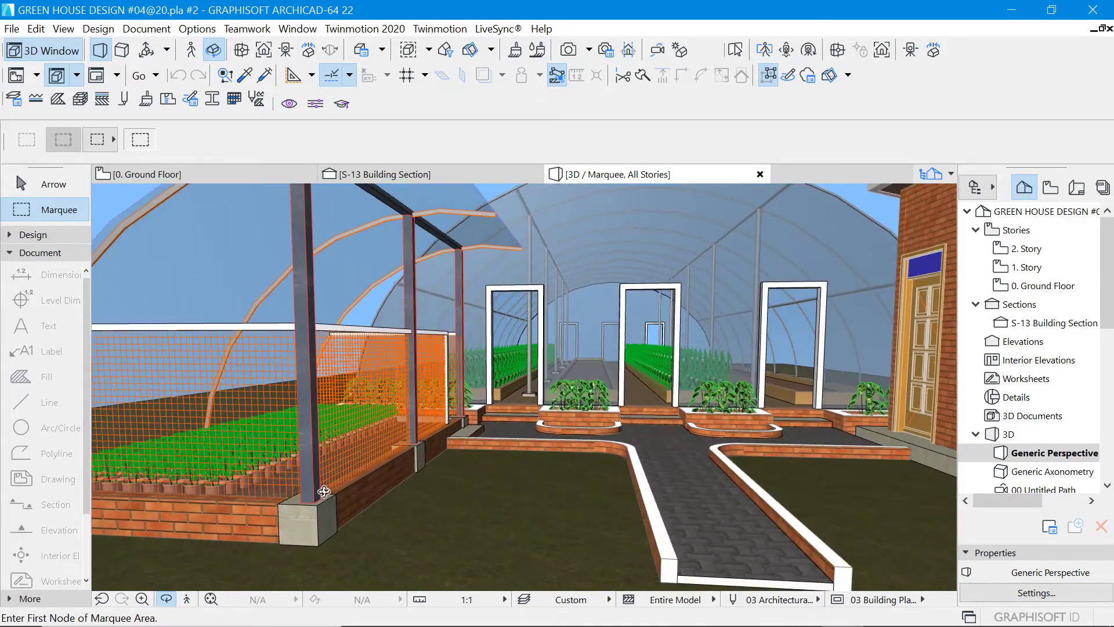
mouse_move(623, 422)
left_mouse_down()
mouse_move(604, 433)
mouse_move(637, 406)
left_mouse_up()
mouse_move(624, 451)
left_mouse_down()
mouse_move(603, 454)
mouse_move(623, 450)
mouse_move(611, 461)
left_mouse_up()
left_click_drag(624, 414, 604, 537)
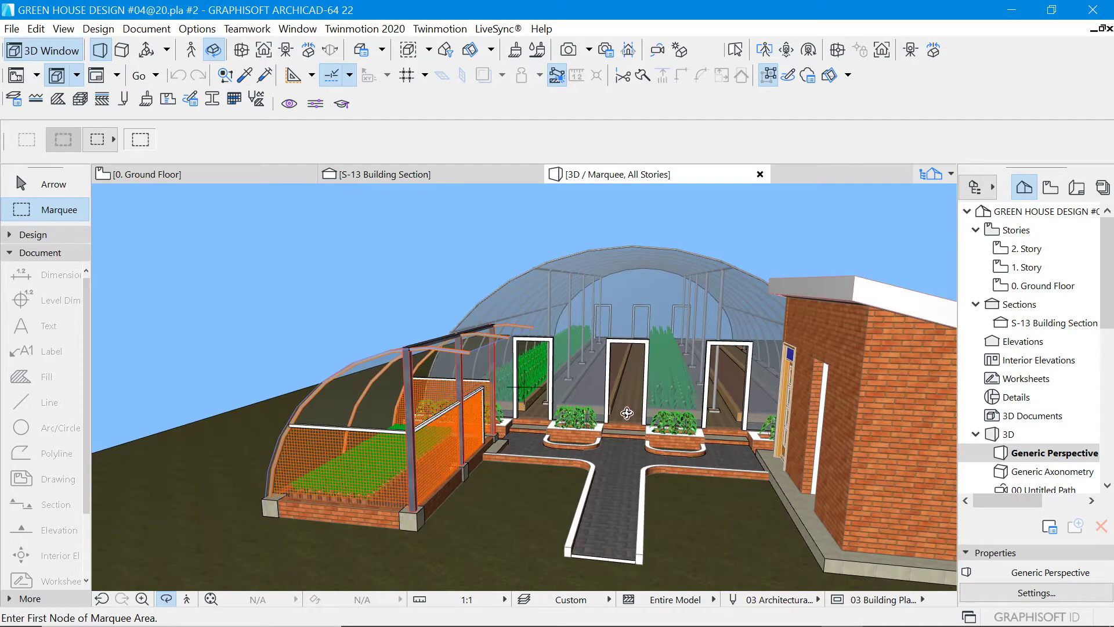
scroll(626, 412, "up", 2)
- Circle past the fenced bed to the greenhouse's far end, looking through the door frames along the tunnel
left_click_drag(566, 474, 663, 340)
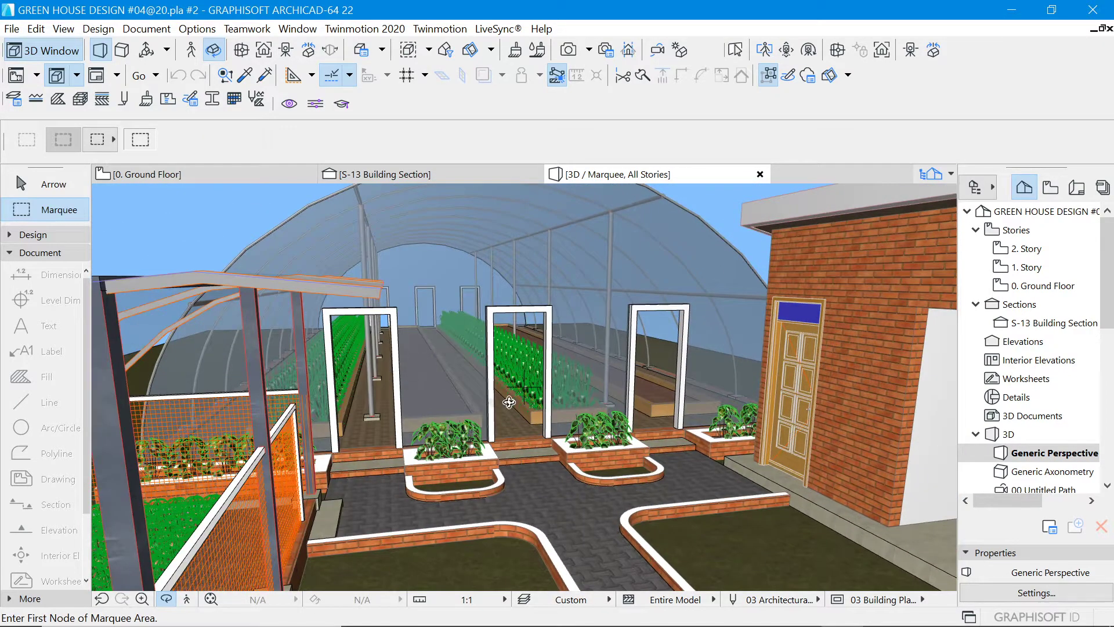
left_click_drag(506, 428, 482, 447)
left_click_drag(567, 416, 314, 438)
scroll(315, 437, "up", 2)
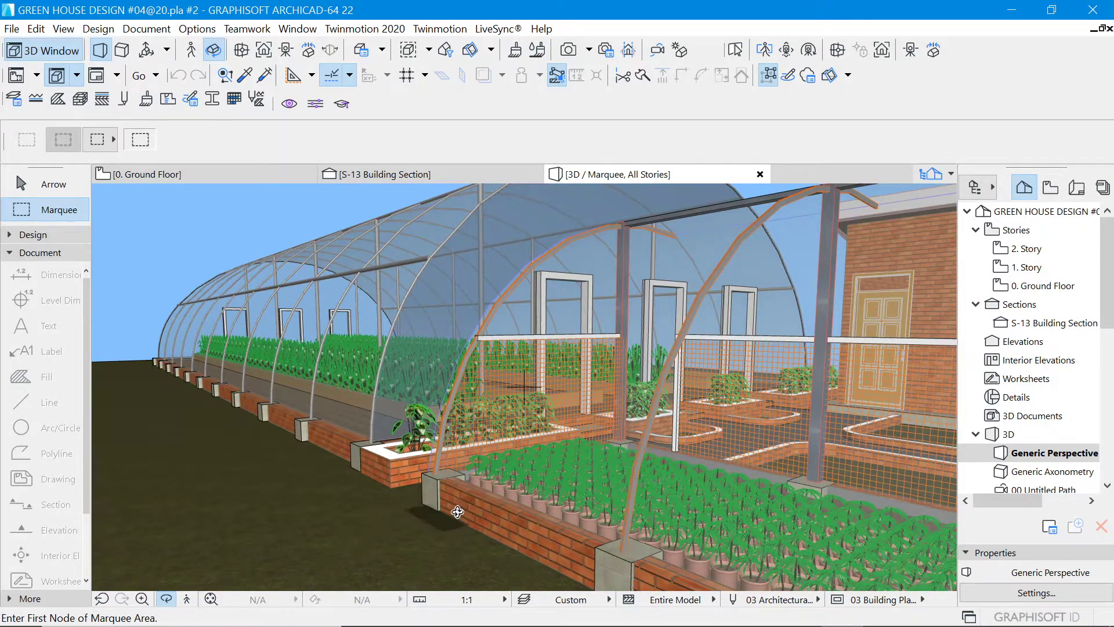
scroll(293, 432, "down", 3)
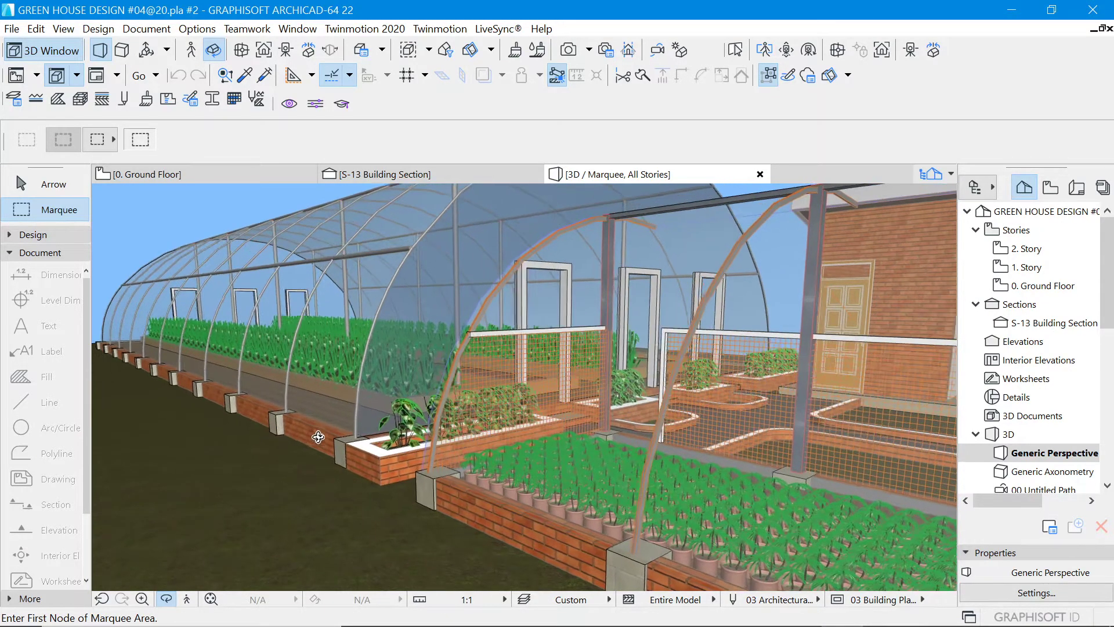
scroll(293, 410, "up", 4)
left_click_drag(293, 410, 662, 372)
left_click_drag(810, 386, 847, 334)
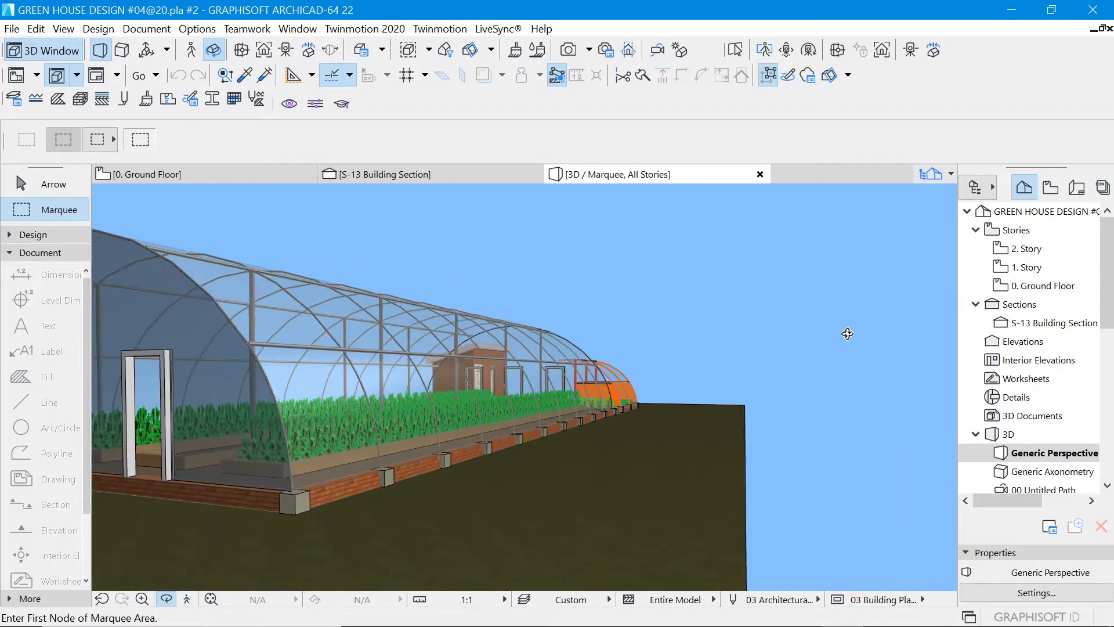
scroll(187, 406, "up", 5)
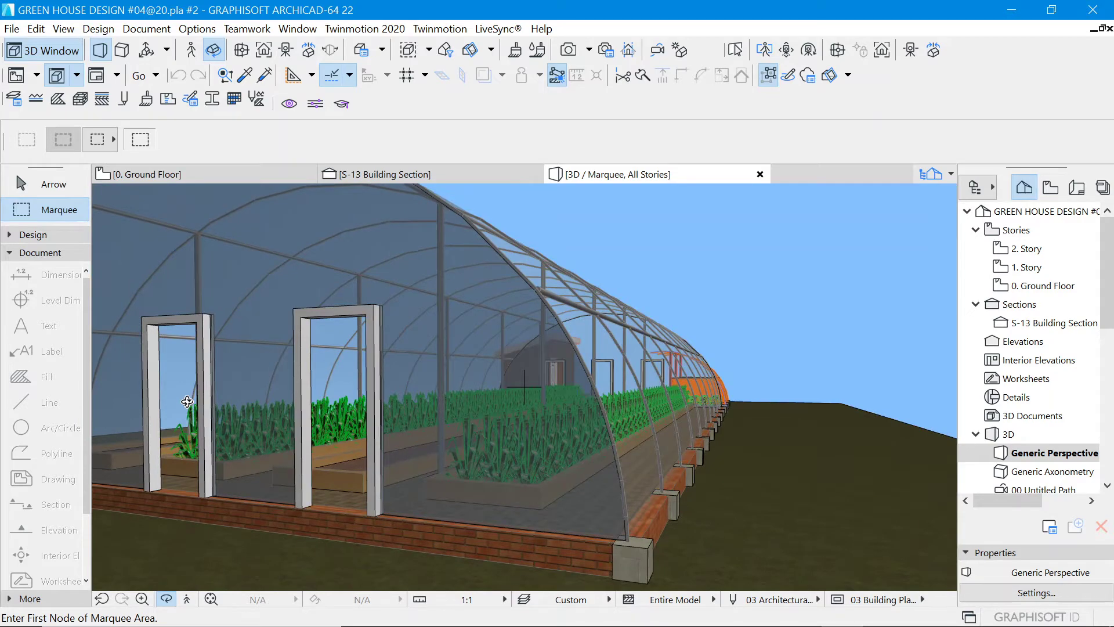
- Move through the door frames into the tunnel, facing straight down the central path
left_click_drag(633, 427, 631, 421)
scroll(699, 397, "down", 2)
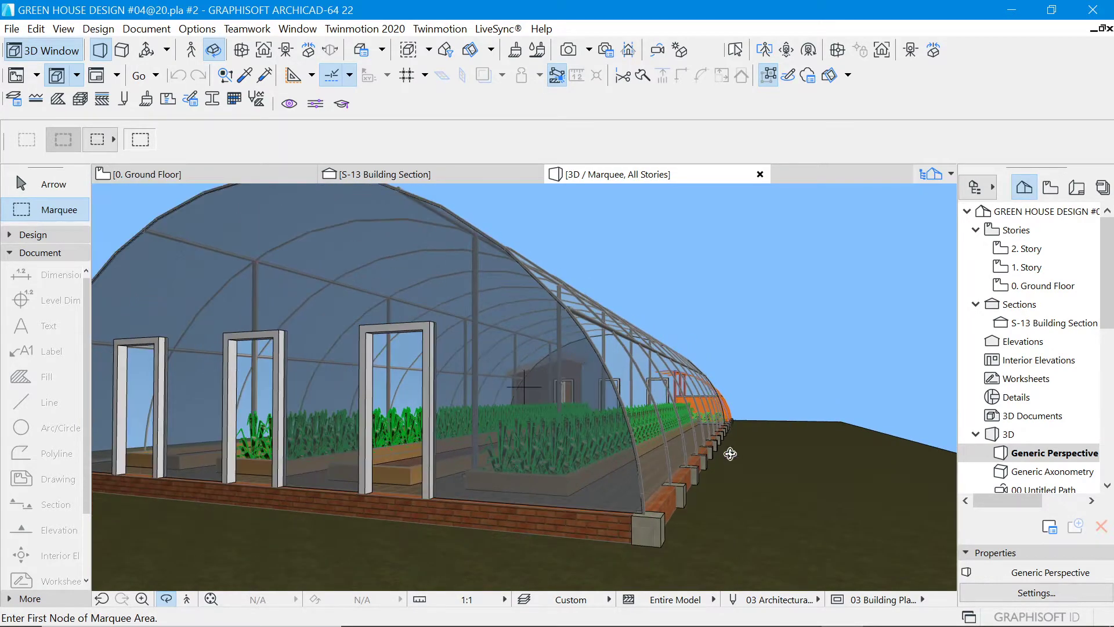
scroll(742, 485, "down", 1)
left_click_drag(738, 486, 703, 486)
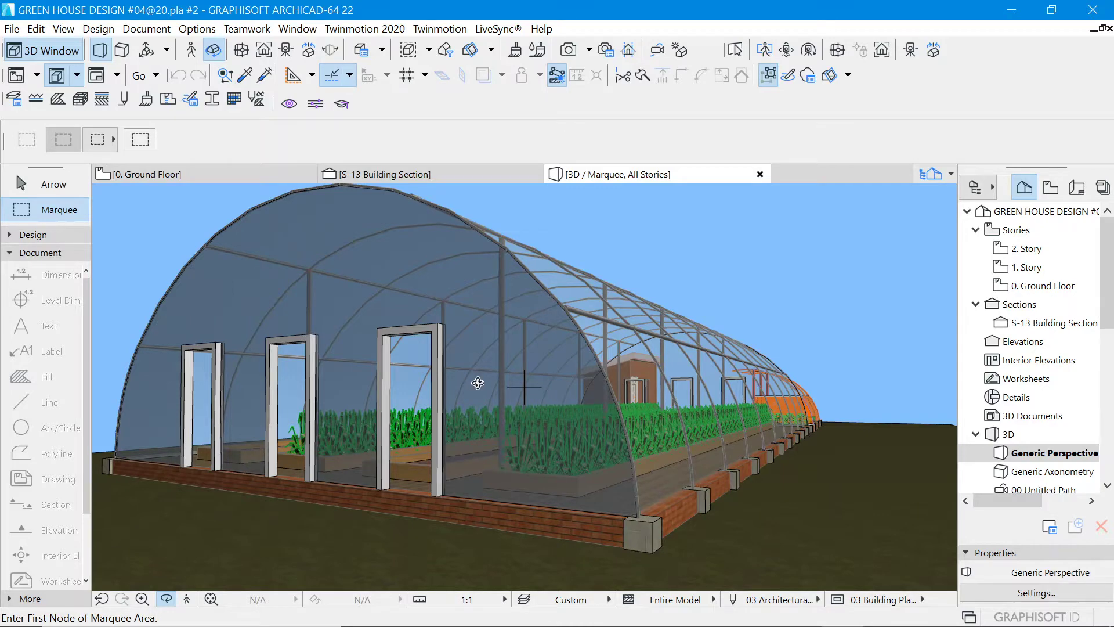
left_click_drag(477, 383, 480, 383)
left_click_drag(205, 390, 434, 385)
scroll(434, 385, "up", 10)
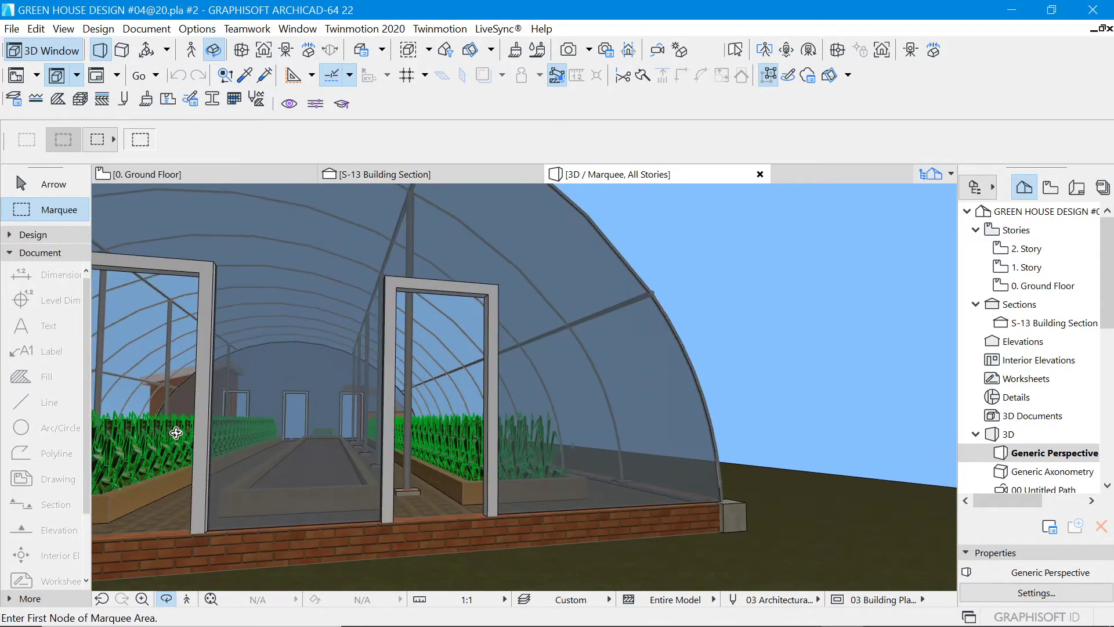
left_click_drag(135, 476, 180, 474)
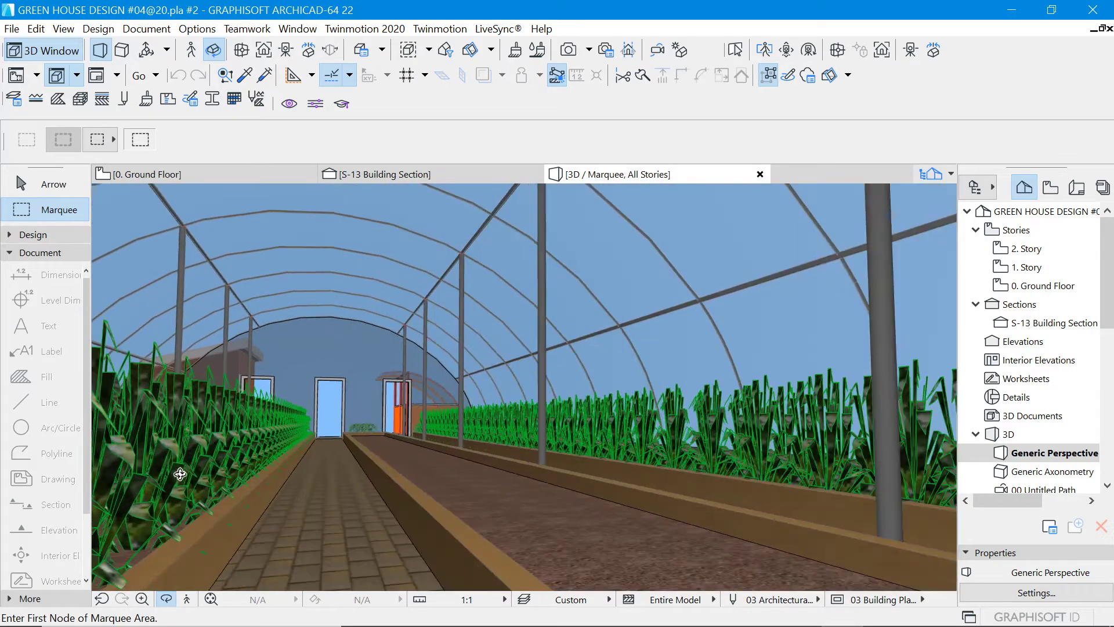
scroll(276, 468, "up", 3)
- Bring the interior view down to eye level between the planted timber-edged beds
left_click_drag(427, 460, 454, 485)
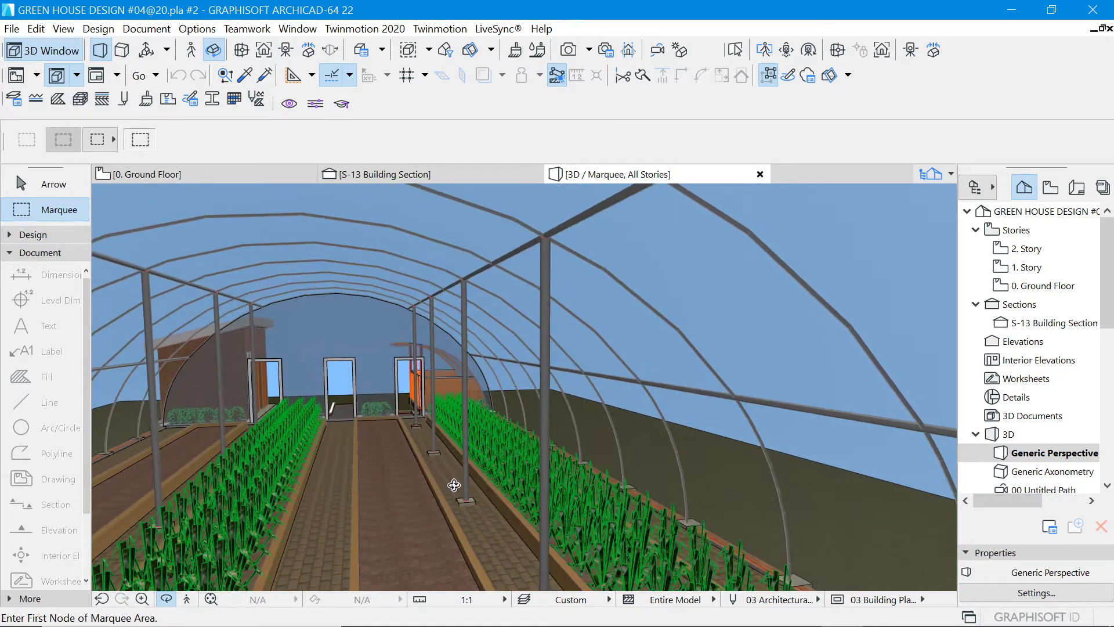
left_click_drag(242, 469, 354, 458)
left_click_drag(458, 458, 456, 491)
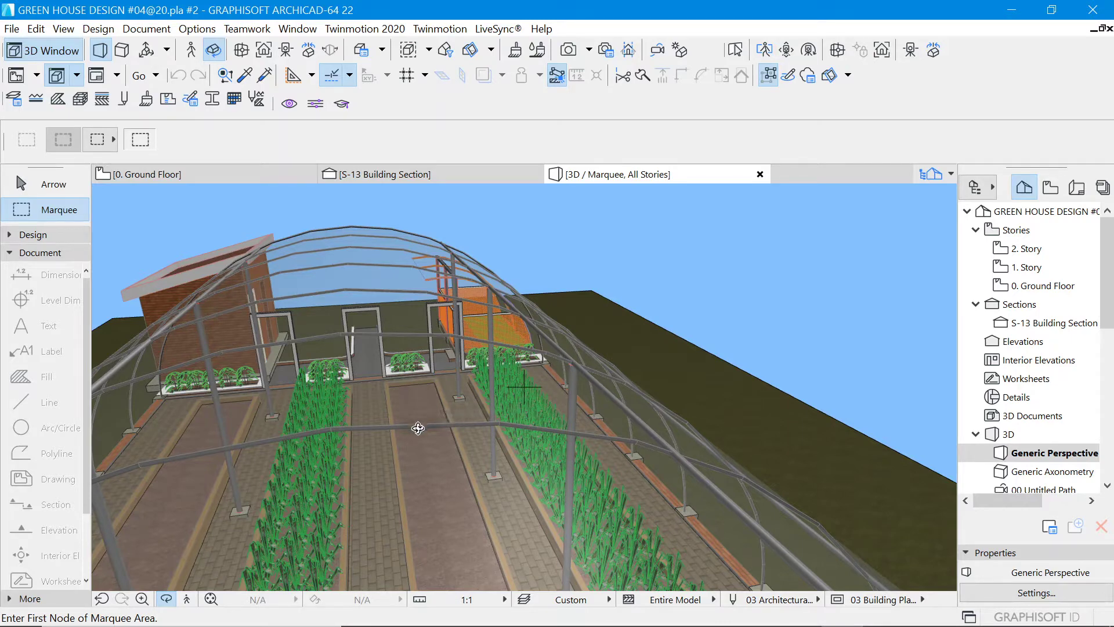
left_click_drag(365, 449, 371, 425)
left_click_drag(477, 344, 429, 413)
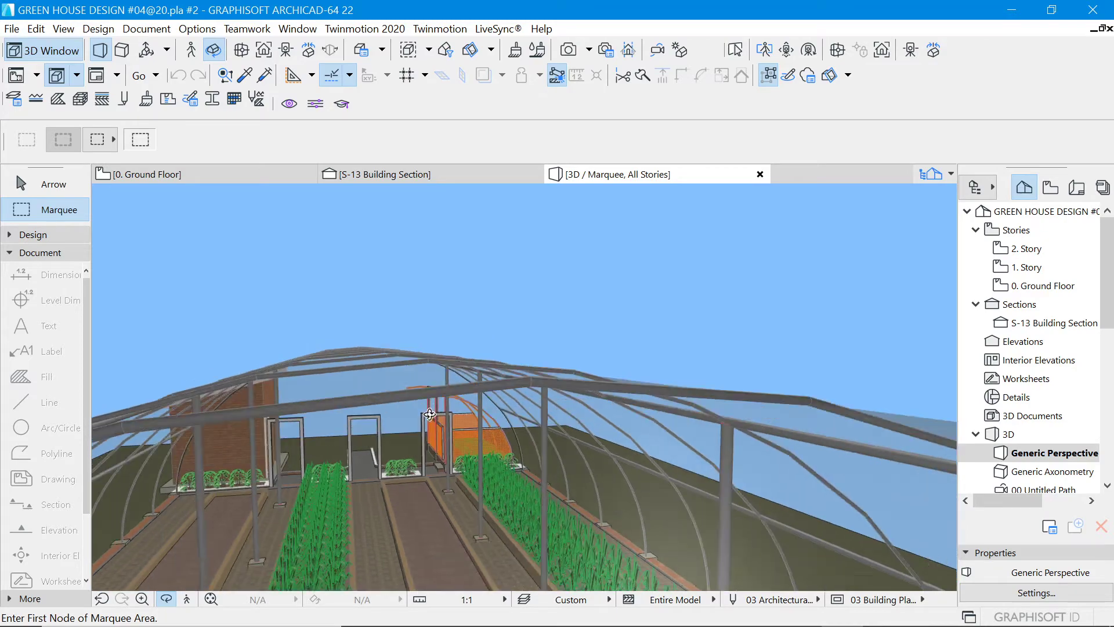
left_click_drag(497, 327, 423, 477)
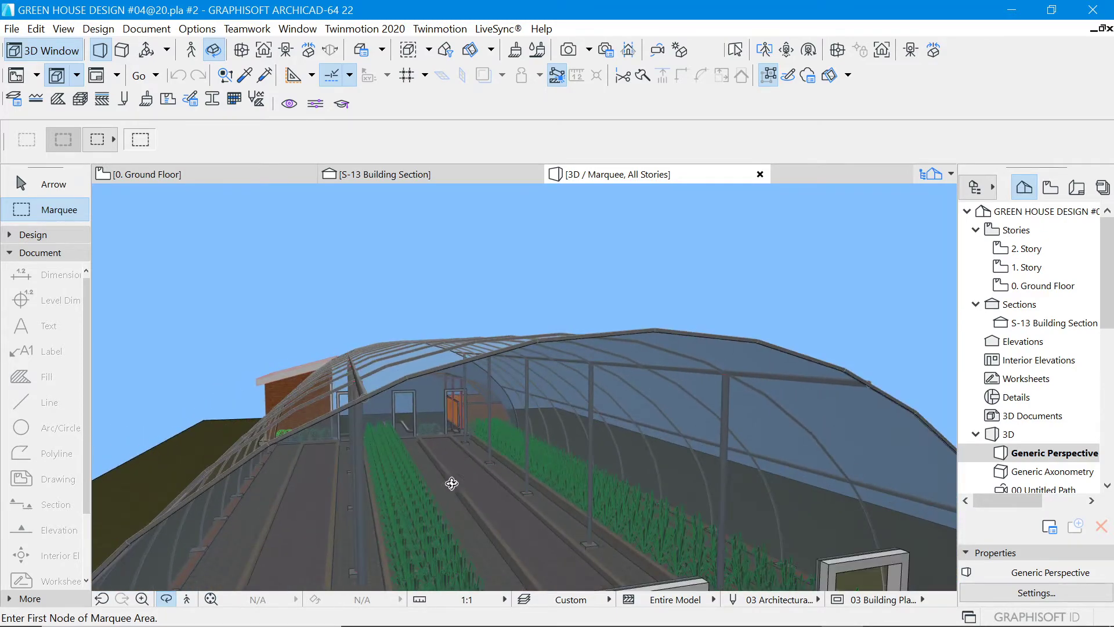
scroll(452, 480, "up", 5)
scroll(446, 494, "up", 5)
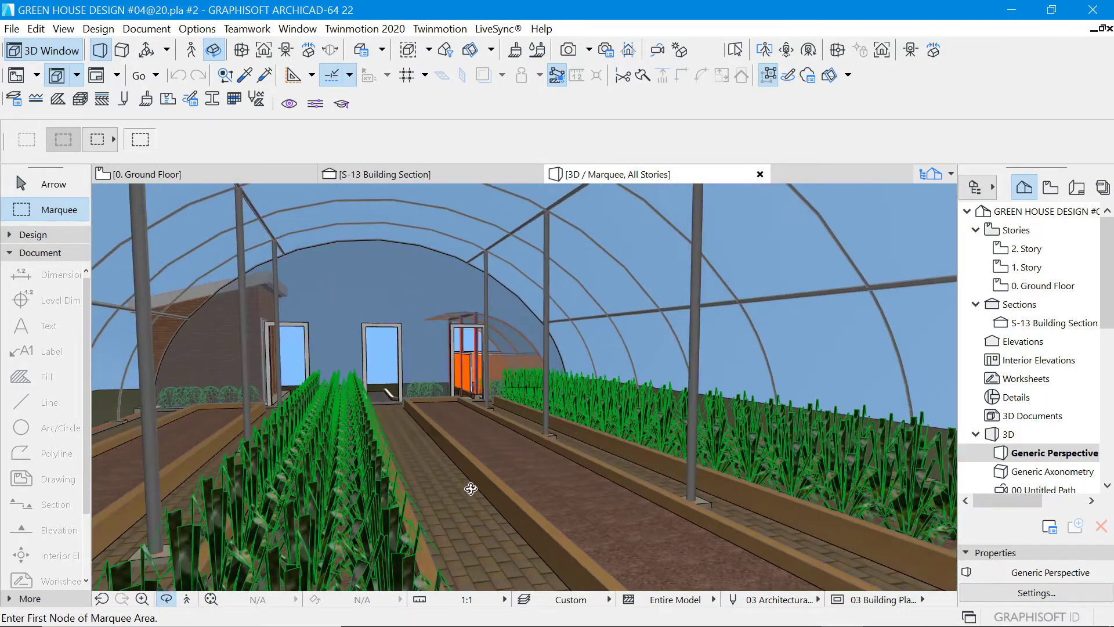
- Orbit out along the greenhouse's brick-walled side and past the brick building wall
left_click_drag(493, 497, 663, 488)
scroll(646, 478, "down", 5)
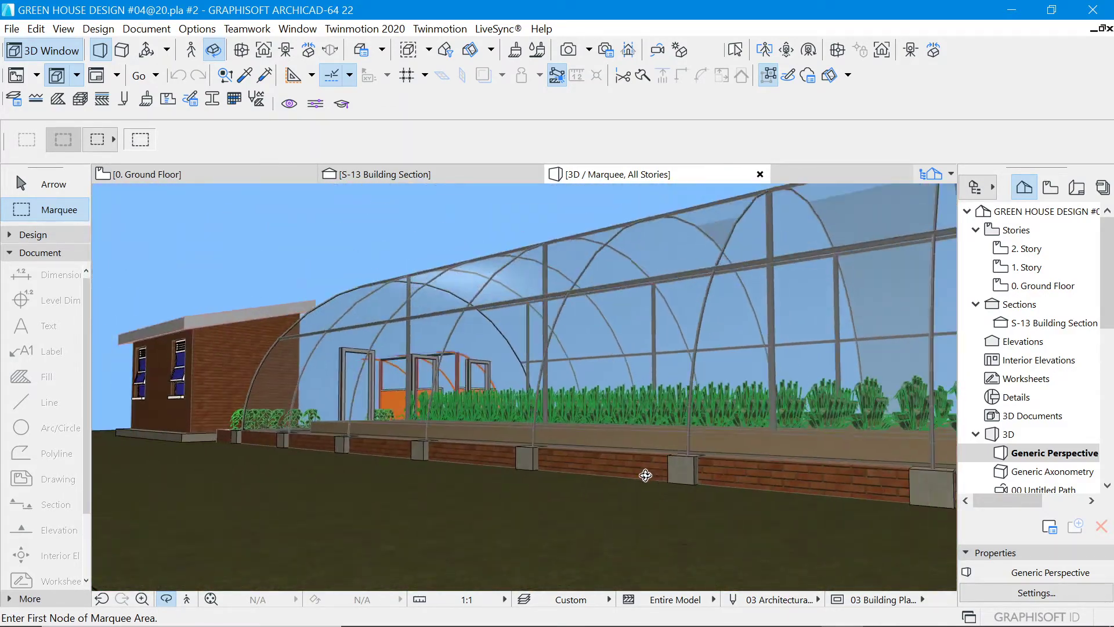
left_click_drag(236, 442, 353, 492)
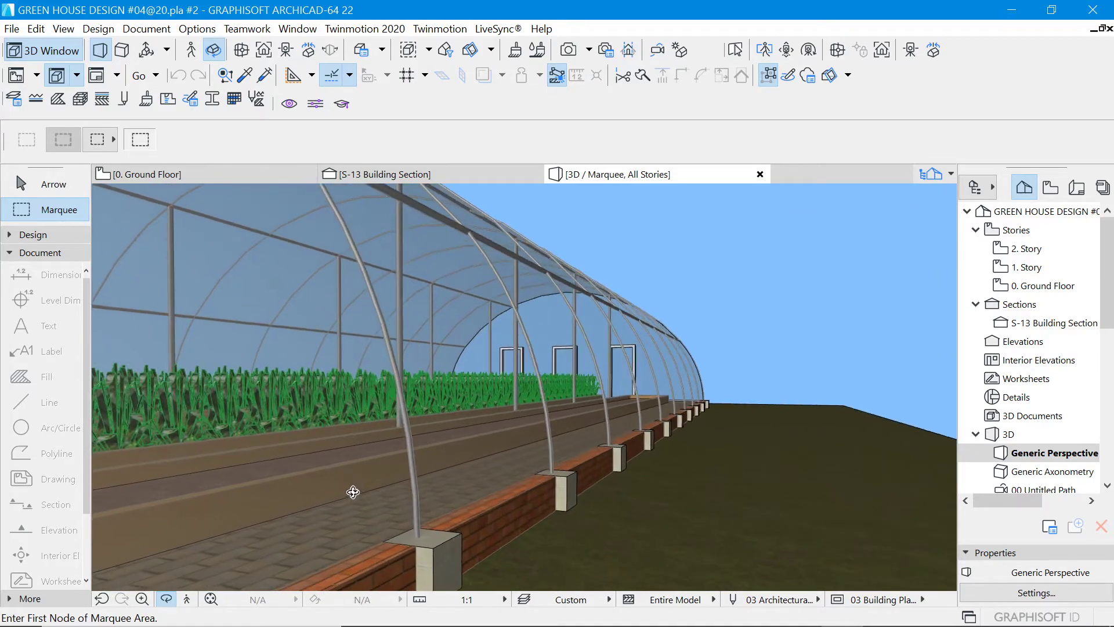
left_click_drag(705, 399, 608, 423)
left_click_drag(290, 450, 333, 455)
- Approach the door frames and building door with the mesh-fenced bed and roof frame at left
left_click_drag(320, 413, 400, 421)
left_click_drag(408, 462, 598, 482)
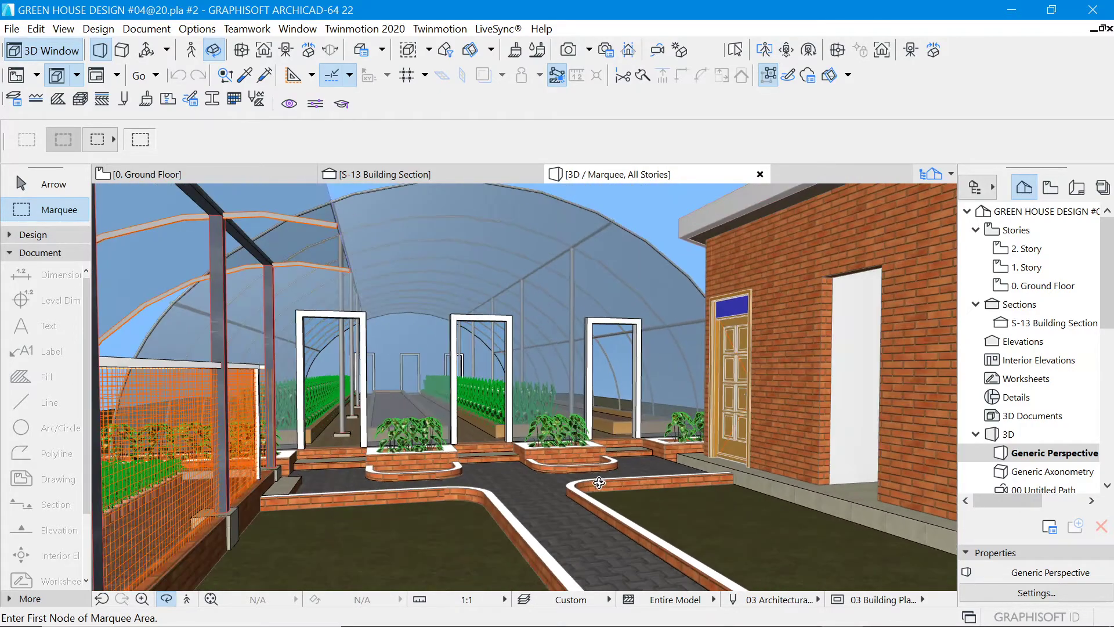
scroll(418, 411, "up", 5)
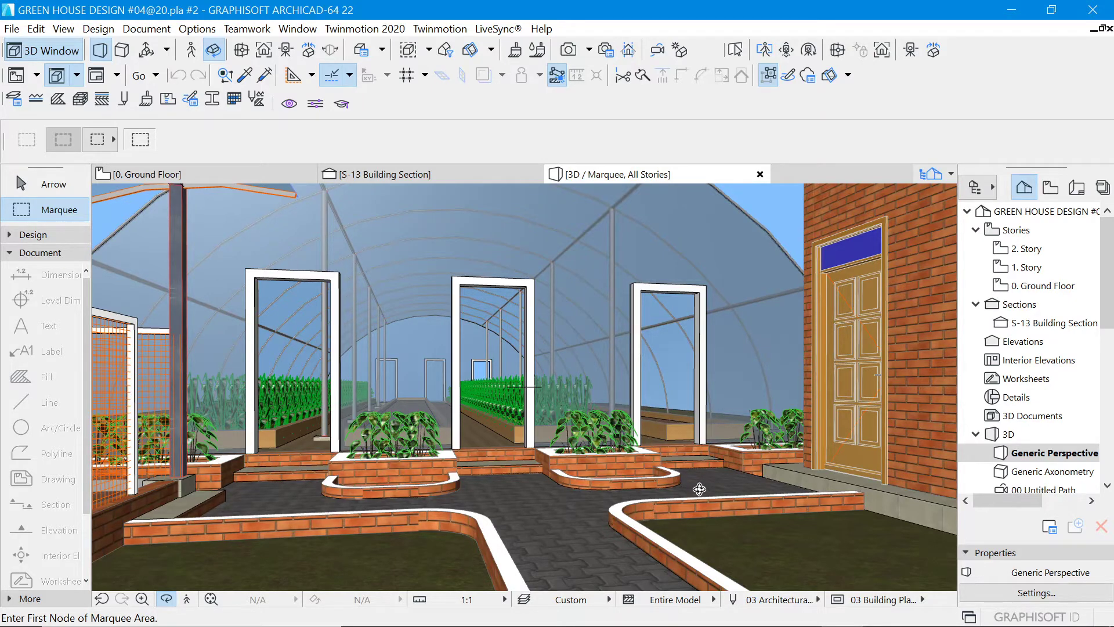
left_click_drag(699, 489, 721, 504)
scroll(721, 505, "up", 2)
scroll(694, 455, "up", 2)
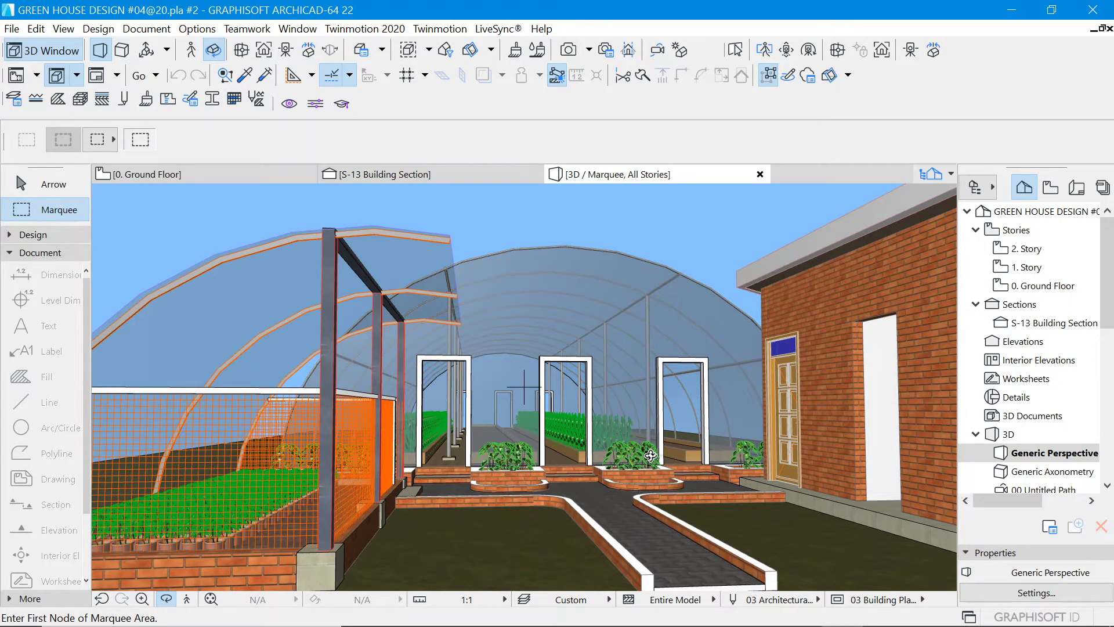